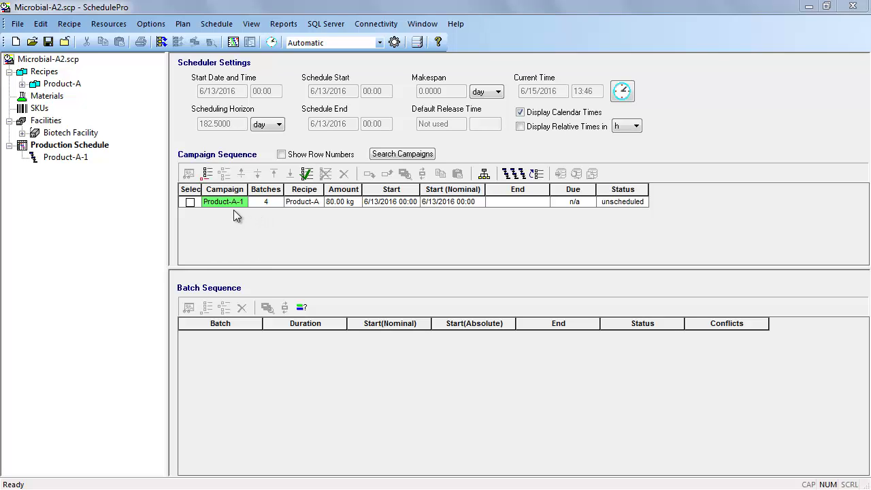
- Examine the Gantt chart of the Product-A recipe and close it again
{"action": "left_click", "coordinate": [77, 86]}
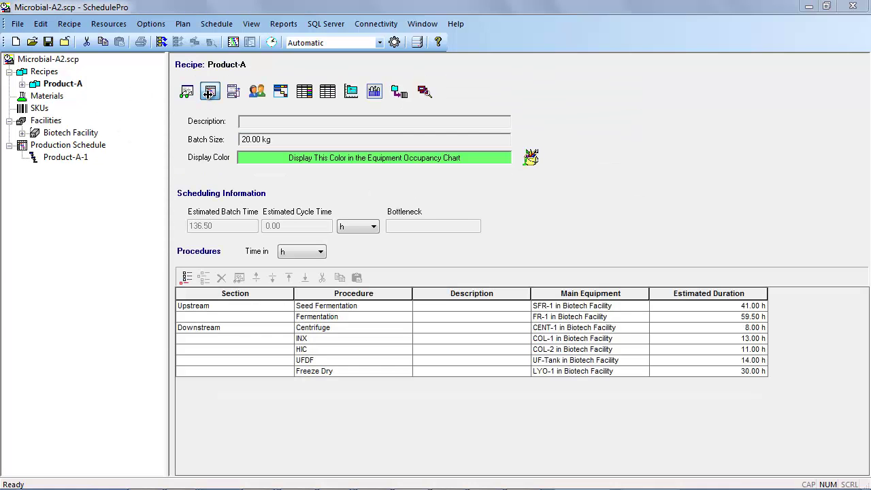
{"action": "left_click", "coordinate": [210, 92]}
{"action": "left_click", "coordinate": [736, 15]}
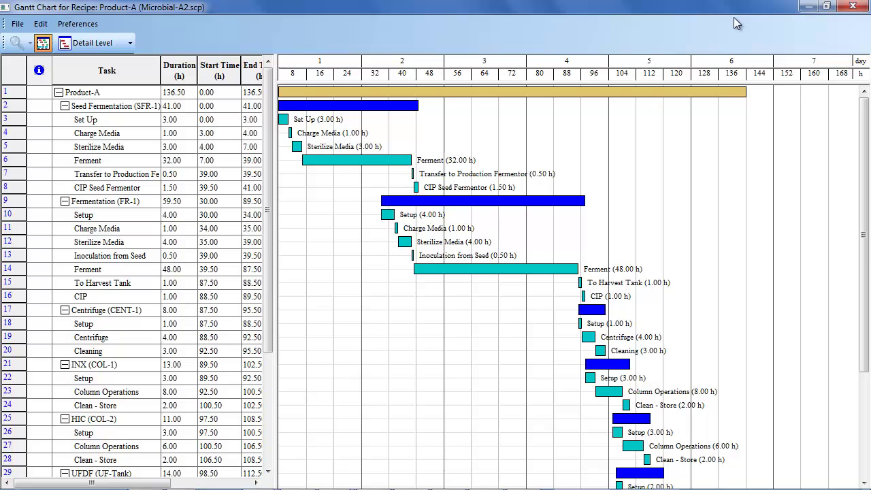
{"action": "left_click", "coordinate": [855, 6]}
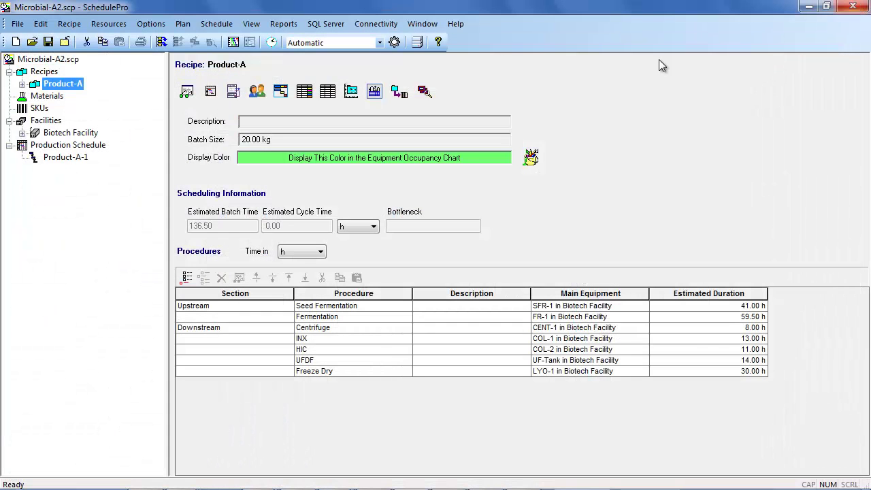
- Generate a schedule from the planned campaigns in the production schedule
{"action": "left_click", "coordinate": [82, 146]}
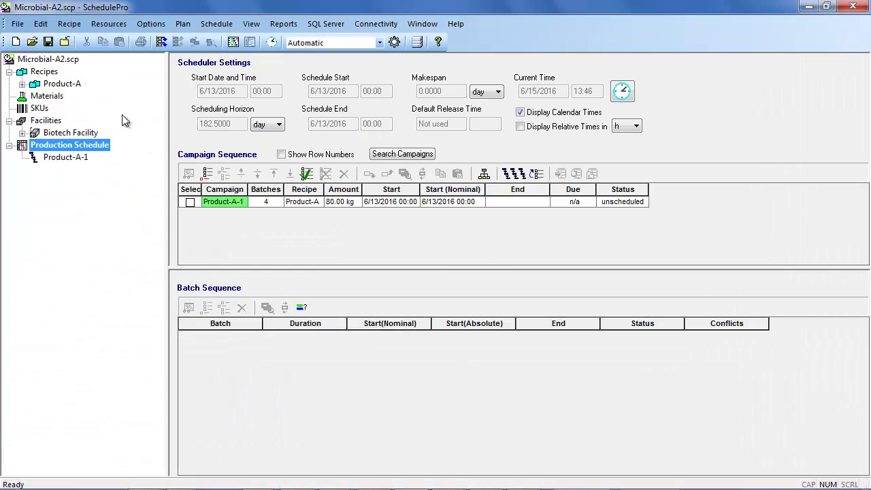
{"action": "left_click", "coordinate": [161, 43]}
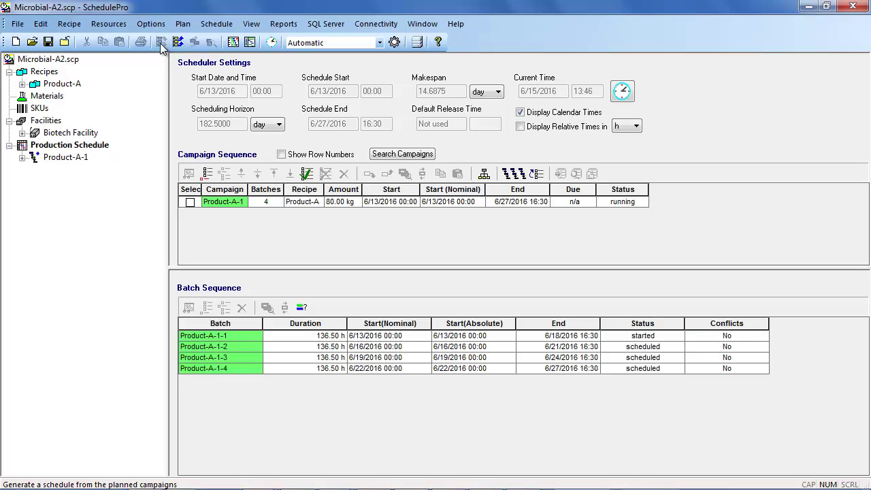
- Show the equipment occupancy chart at full size and take a snapshot of the schedule
{"action": "left_click", "coordinate": [232, 42]}
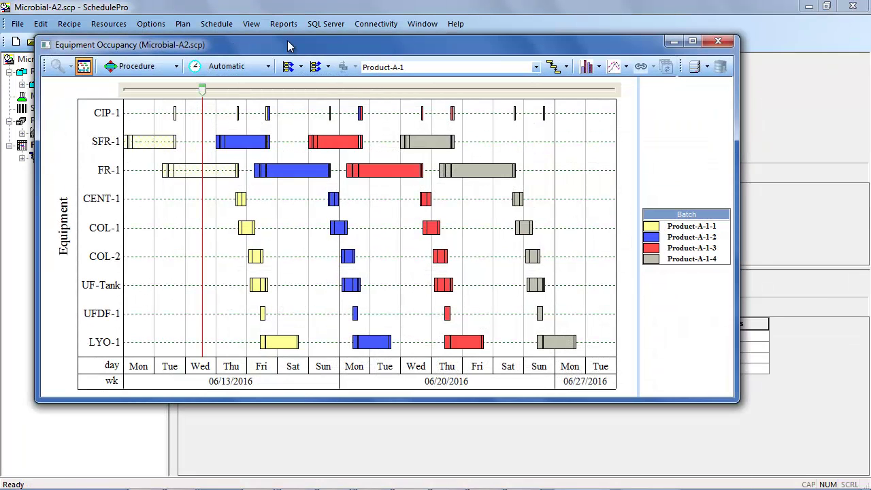
{"action": "left_click", "coordinate": [691, 42]}
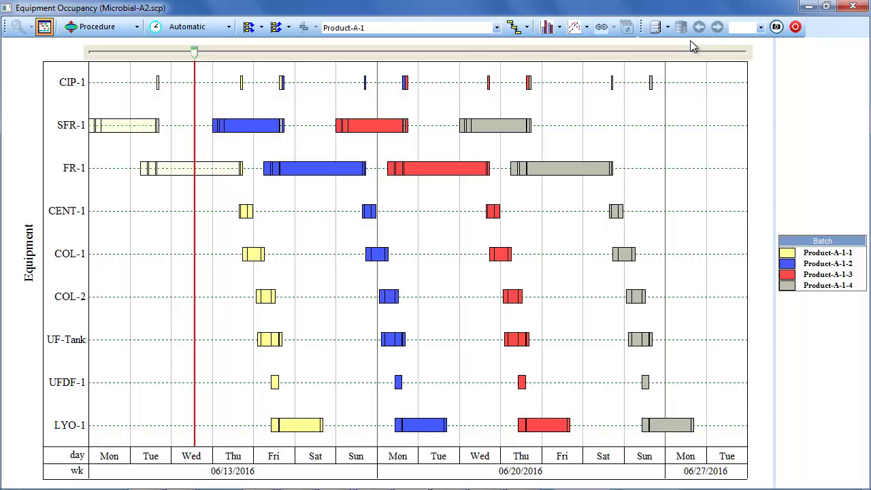
{"action": "left_click", "coordinate": [776, 27]}
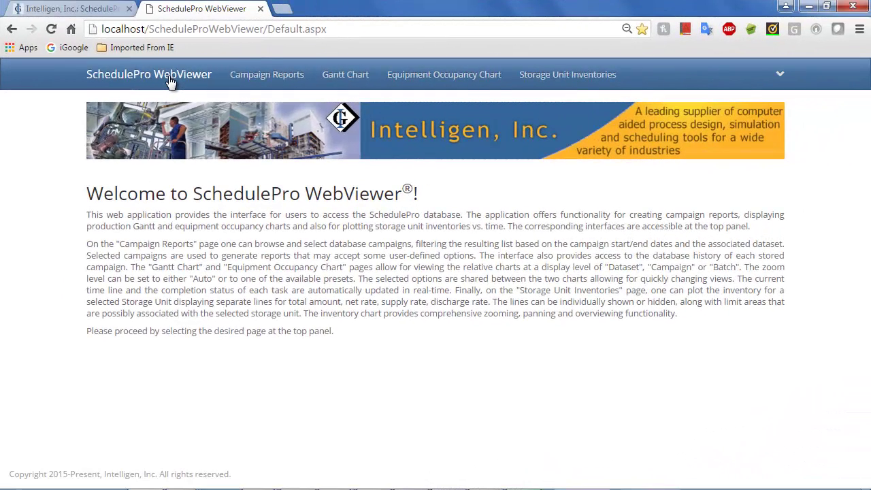
- In SchedulePro WebViewer, examine the Gantt chart with batch Product-A-1-1 and its Fermentation in FR-1 expanded, including in full view
{"action": "left_click", "coordinate": [341, 77]}
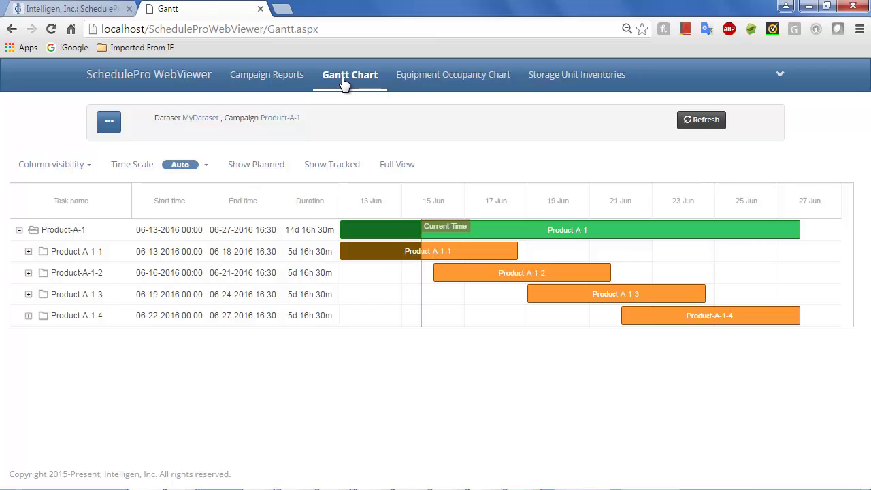
{"action": "left_click", "coordinate": [28, 252]}
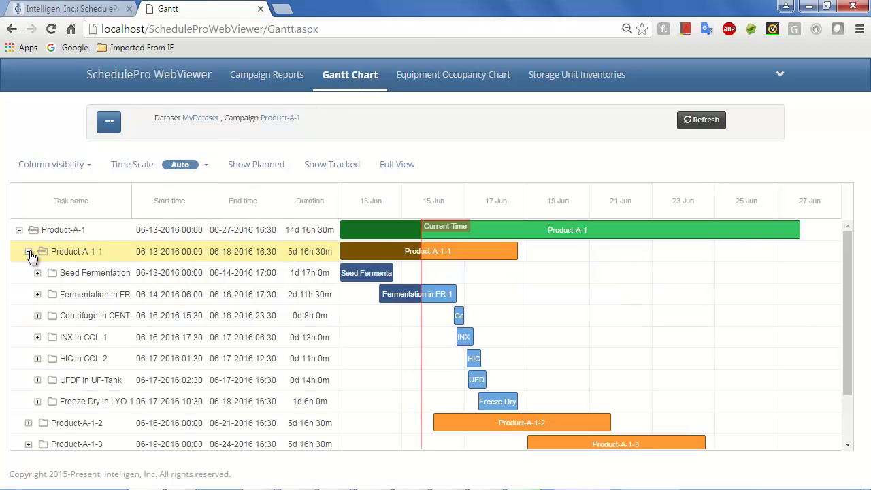
{"action": "left_click", "coordinate": [37, 294]}
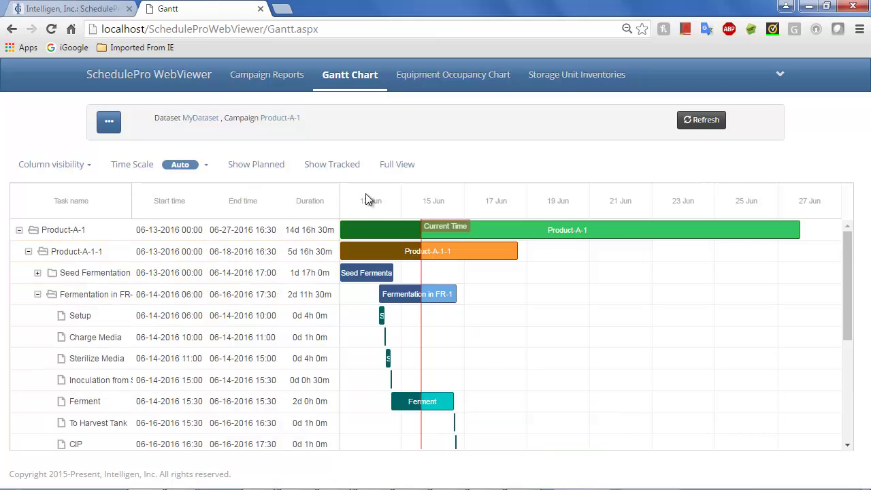
{"action": "left_click", "coordinate": [398, 166]}
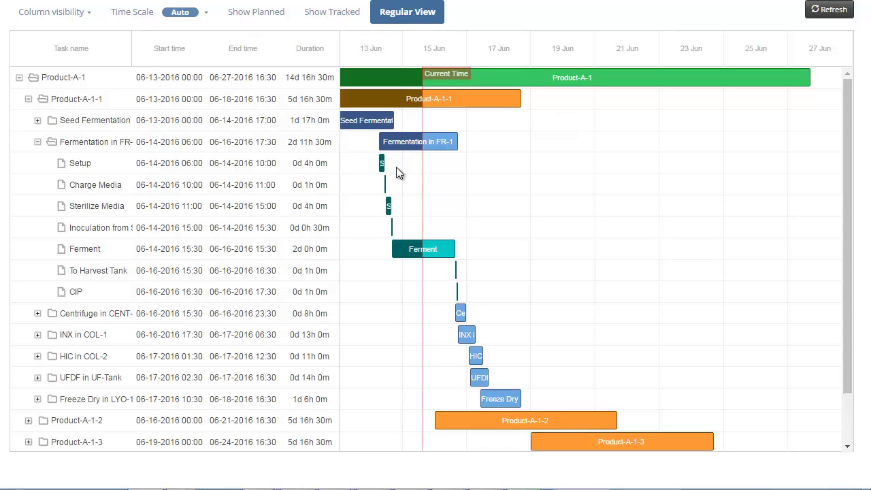
{"action": "left_click", "coordinate": [409, 14]}
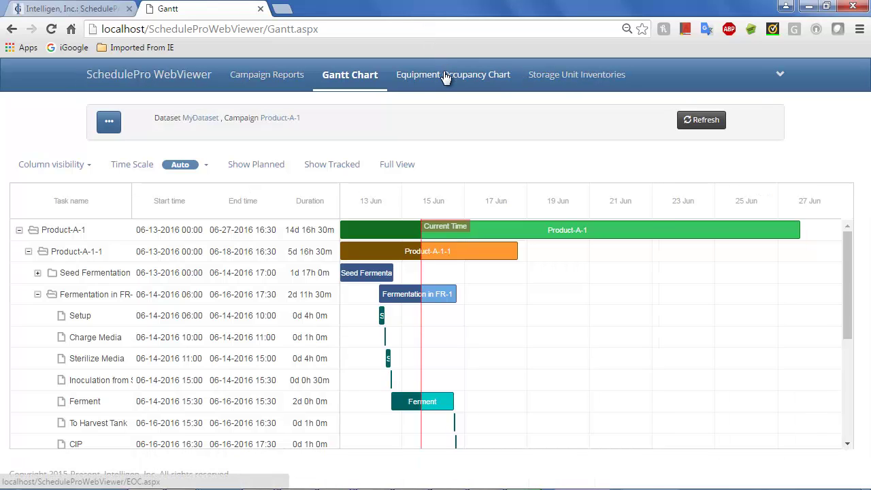
- View the web Equipment Occupancy Chart for campaign Product-A-1 and change its time scale
{"action": "left_click", "coordinate": [443, 72]}
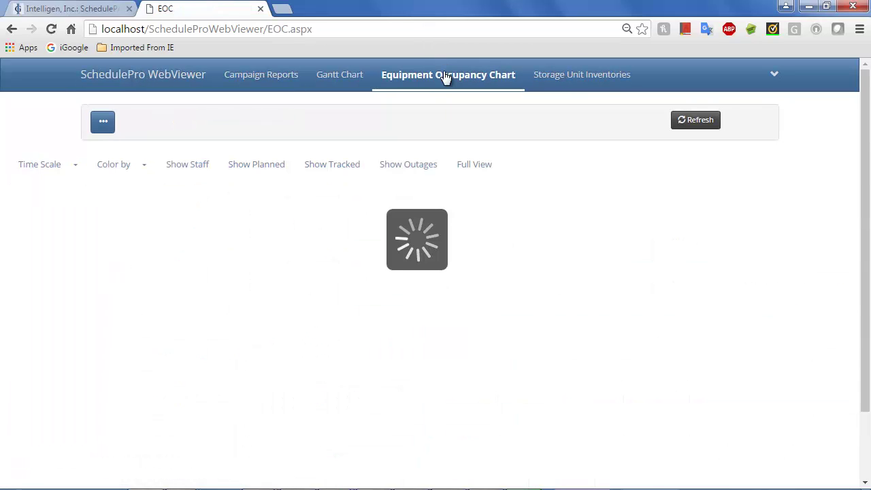
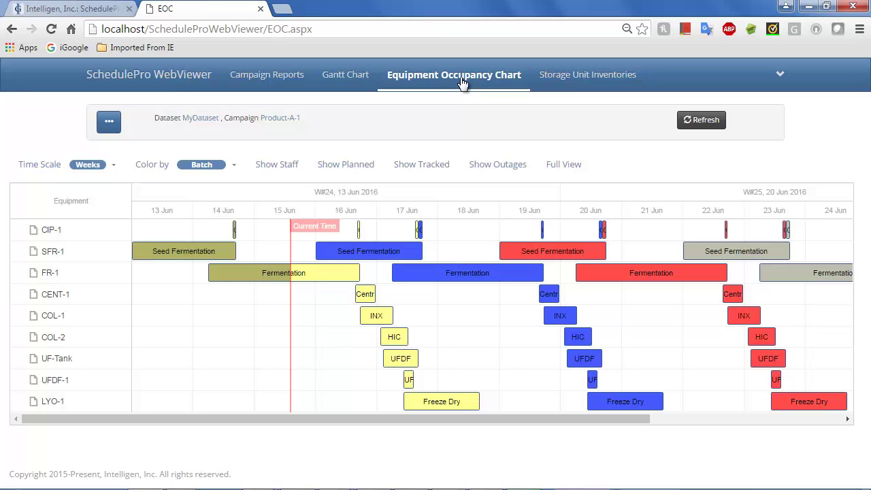
{"action": "left_click", "coordinate": [112, 166]}
{"action": "left_click", "coordinate": [91, 190]}
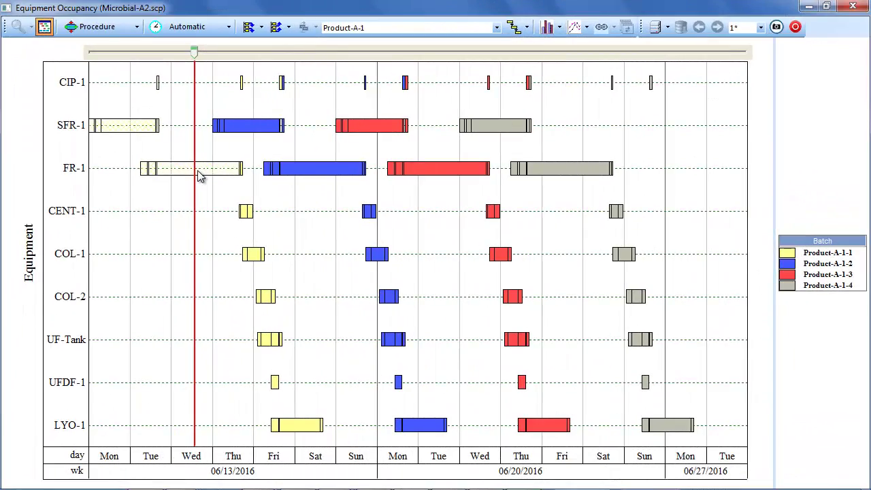
- Back in SchedulePro, set the working duration of batch Product-A-1-1's Ferment operation in FR-1 to 3 days
{"action": "right_click", "coordinate": [199, 175]}
{"action": "mouse_move", "coordinate": [296, 185]}
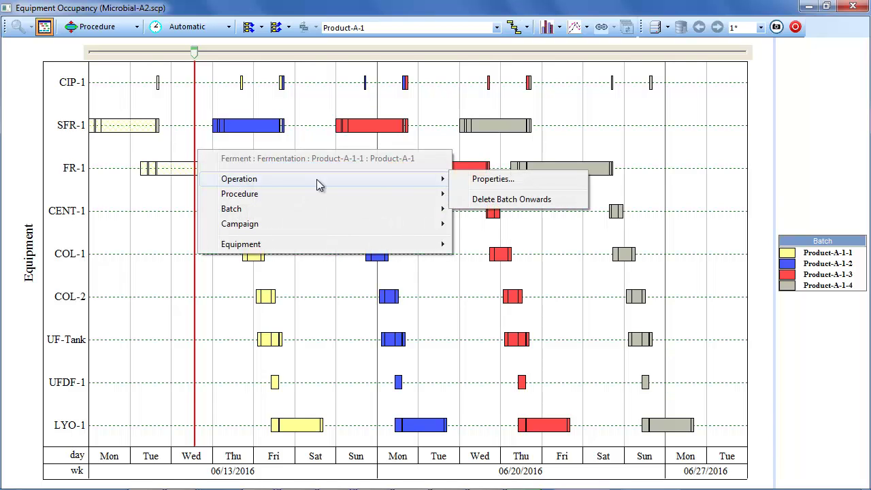
{"action": "left_click", "coordinate": [485, 180]}
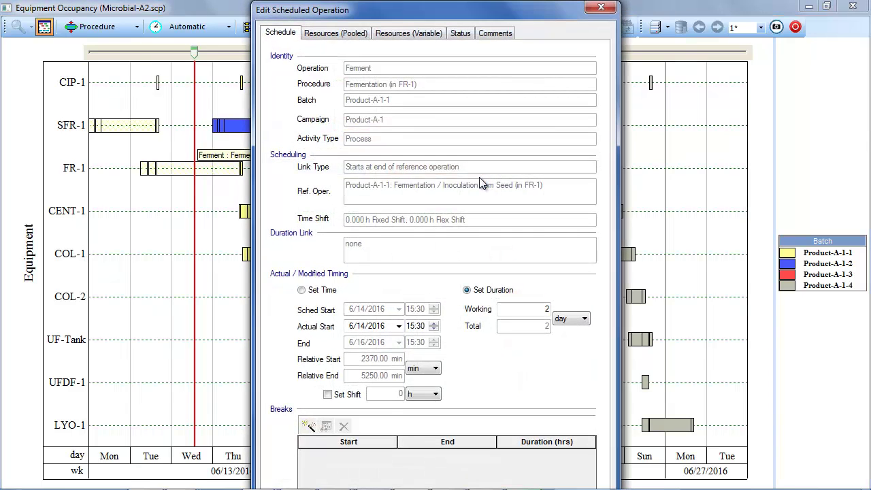
{"action": "double_click", "coordinate": [546, 309]}
{"action": "type", "text": "3"}
{"action": "key", "text": "Return"}
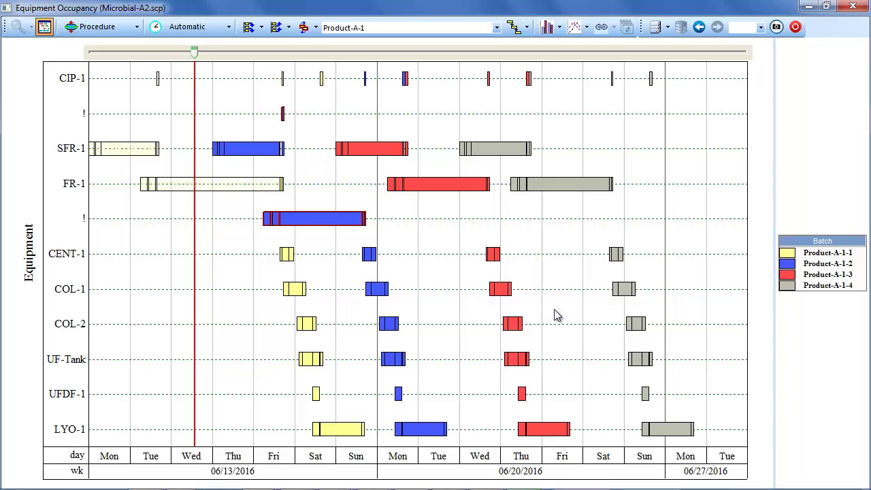
- Resolve all scheduling conflicts and take another snapshot of the schedule
{"action": "left_click", "coordinate": [316, 28]}
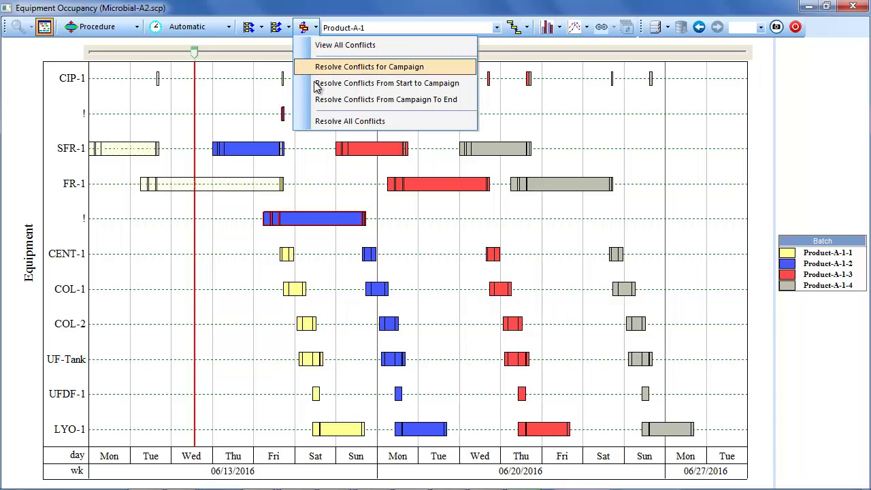
{"action": "left_click", "coordinate": [350, 122]}
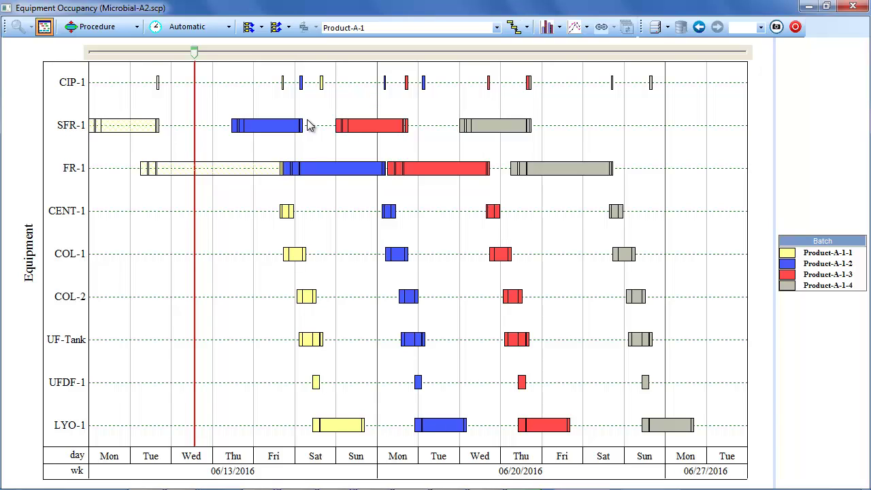
{"action": "left_click", "coordinate": [776, 27]}
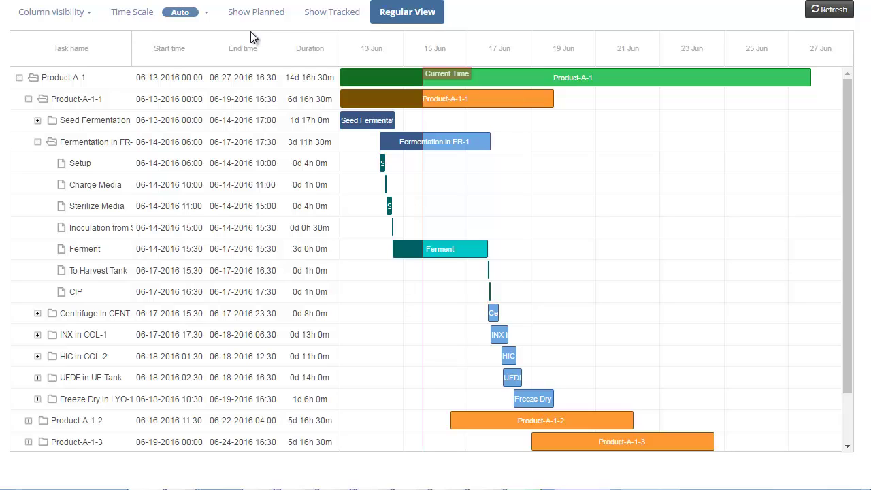
- In the WebViewer Gantt chart, show the planned times and compare them with the current Fermentation in FR-1 timing
{"action": "left_click", "coordinate": [256, 17]}
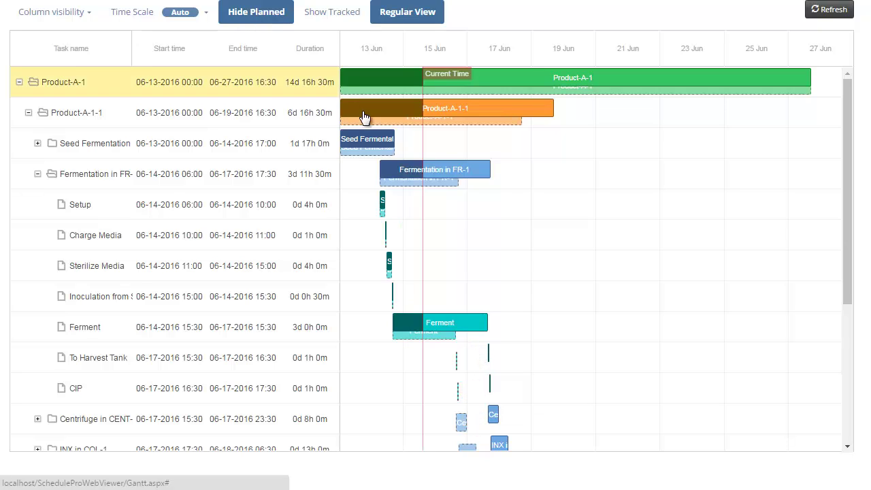
{"action": "left_click", "coordinate": [488, 177]}
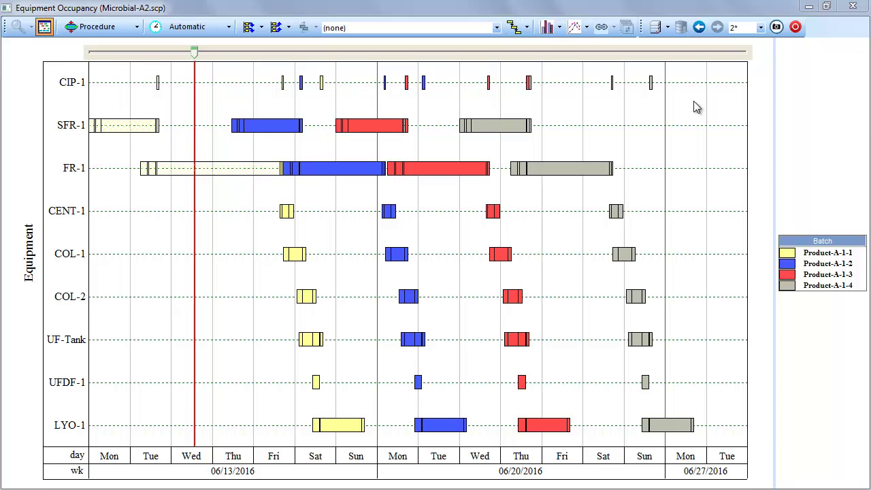
- Back in SchedulePro, restore schedule snapshot 1 and export the schedule to the SQL Server
{"action": "left_click", "coordinate": [700, 27]}
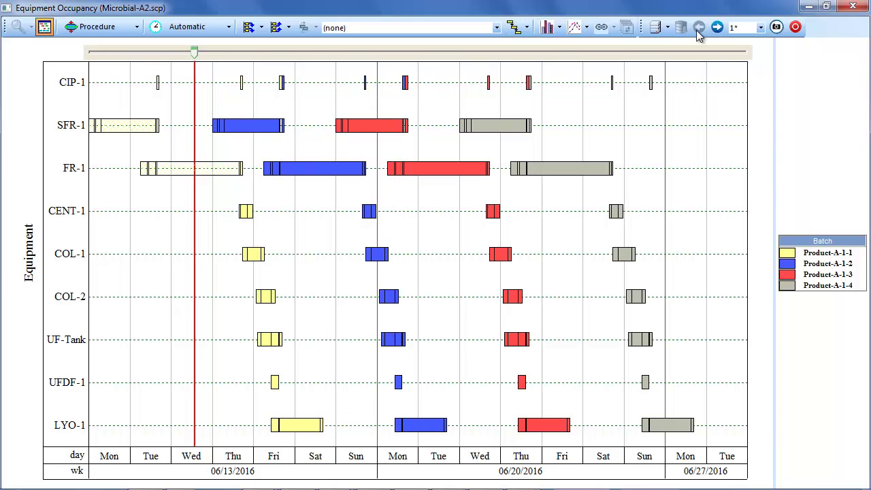
{"action": "left_click", "coordinate": [668, 27]}
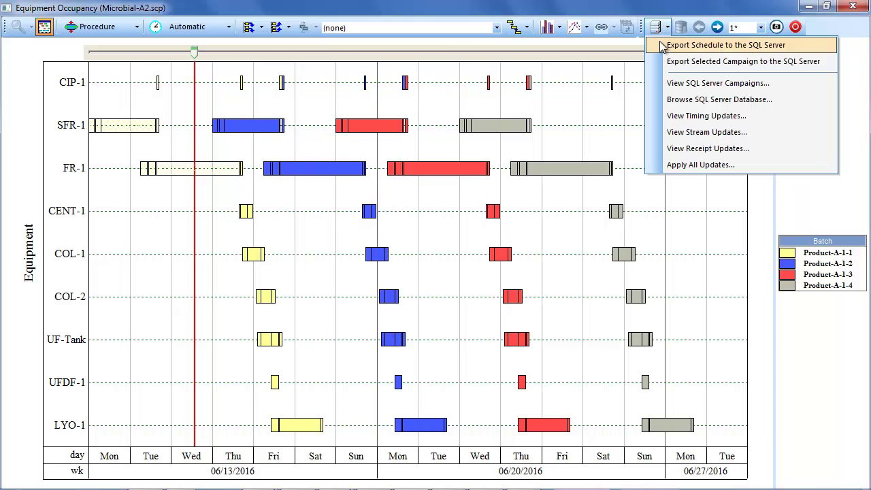
{"action": "left_click", "coordinate": [659, 42]}
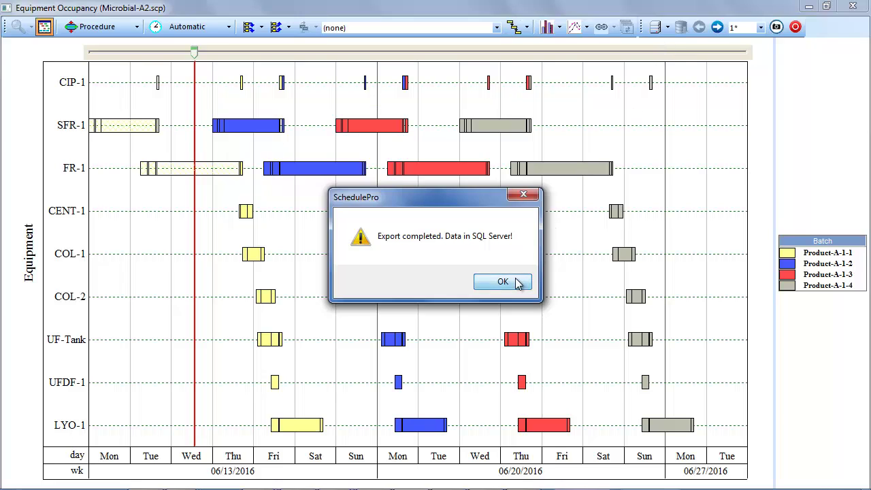
{"action": "left_click", "coordinate": [502, 281]}
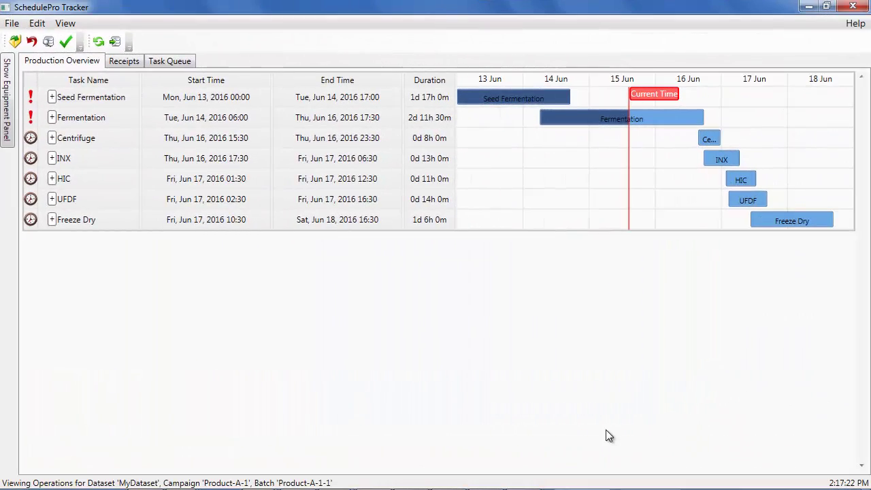
- In SchedulePro Tracker, set the end time of Fermentation's Ferment task to Fri, Jun 17, 2016 15:30
{"action": "left_click", "coordinate": [52, 117]}
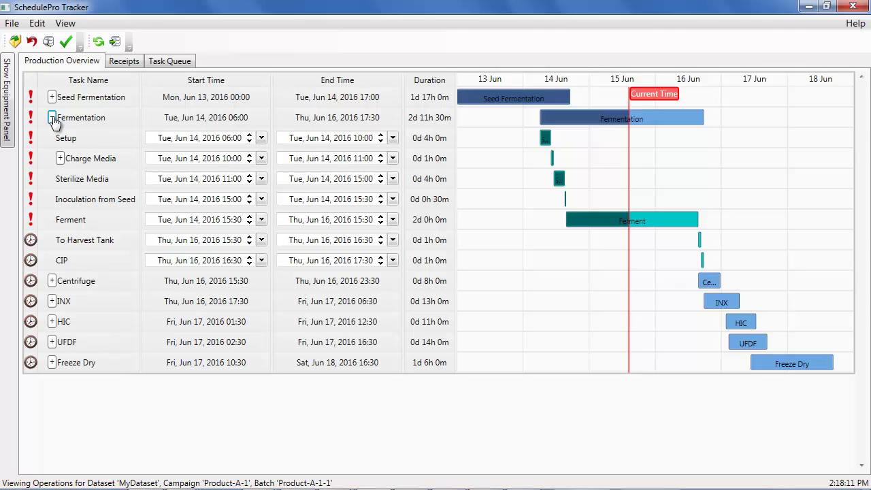
{"action": "left_click", "coordinate": [325, 220]}
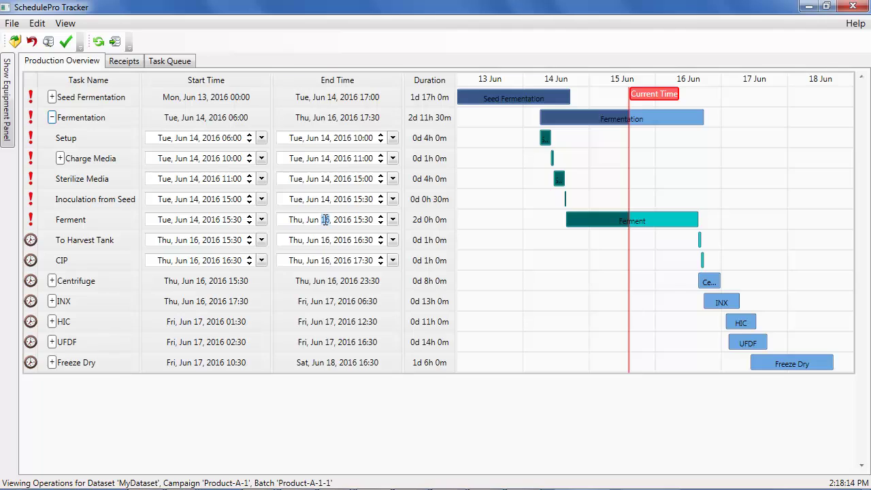
{"action": "left_click", "coordinate": [381, 216]}
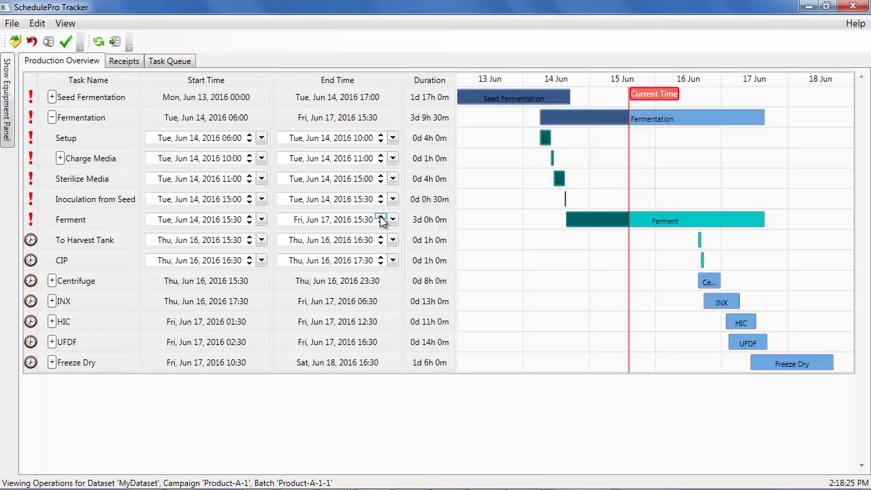
- Expand the Charge Media task under Fermentation and register all listed schedule updates
{"action": "left_click", "coordinate": [61, 160]}
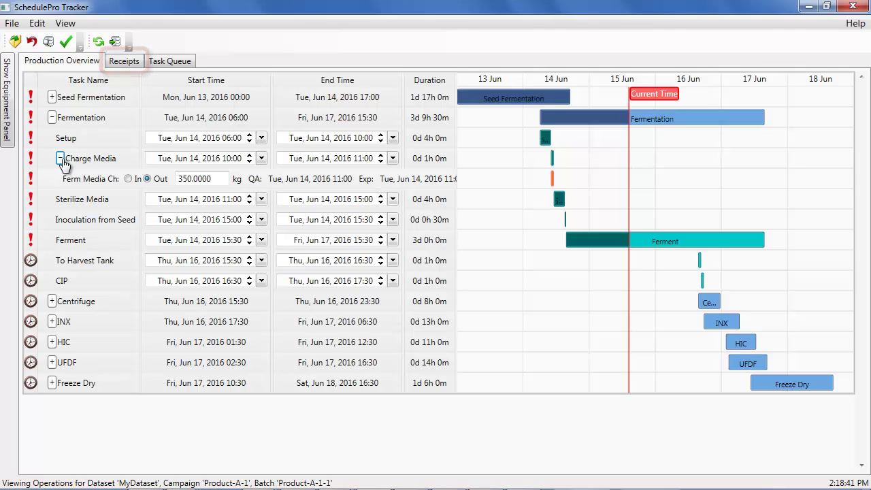
{"action": "left_click", "coordinate": [114, 42]}
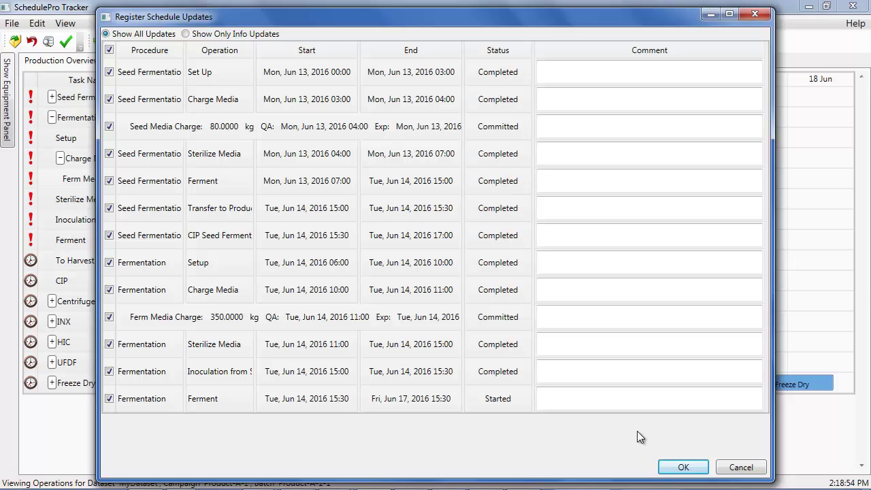
{"action": "left_click", "coordinate": [679, 468]}
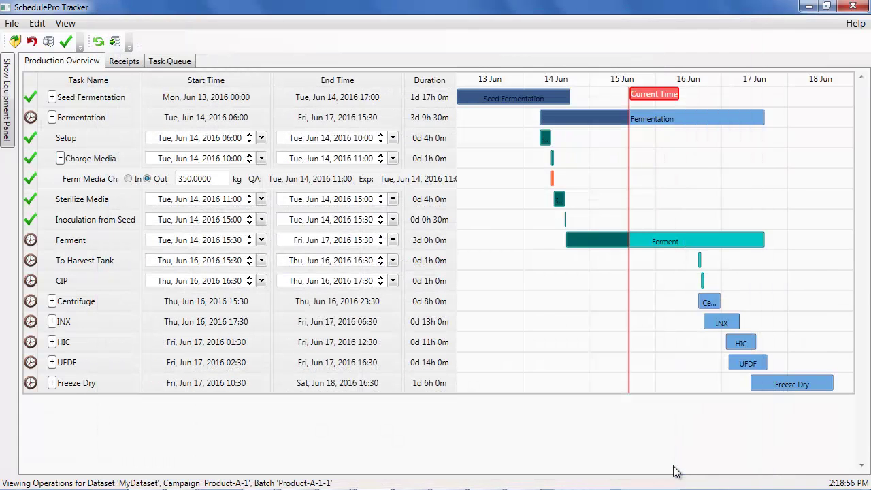
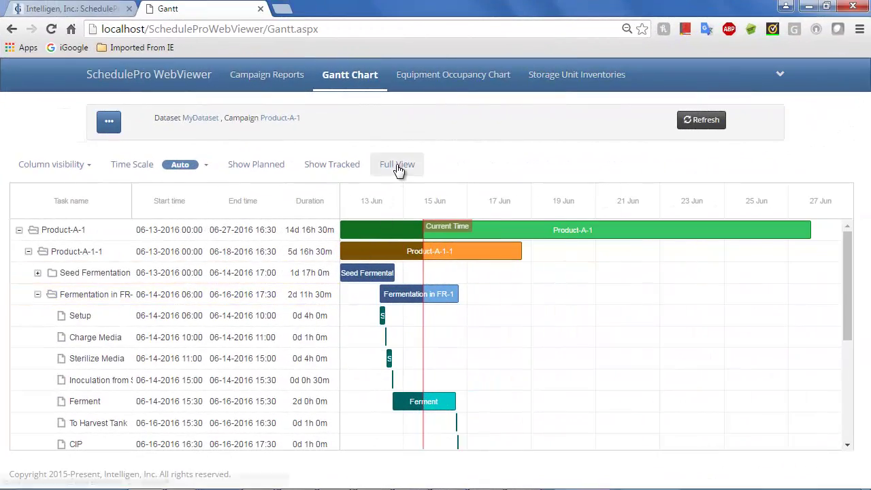
- In the WebViewer Gantt chart for Product-A-1, switch to full view and show the tracked times to check the Ferment task under Fermentation in FR-1
{"action": "left_click", "coordinate": [397, 164]}
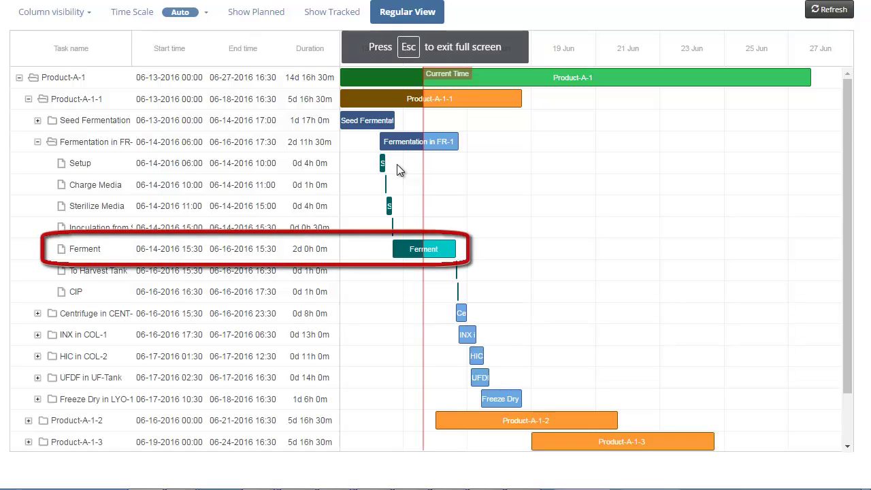
{"action": "left_click", "coordinate": [333, 21]}
{"action": "left_click", "coordinate": [333, 21]}
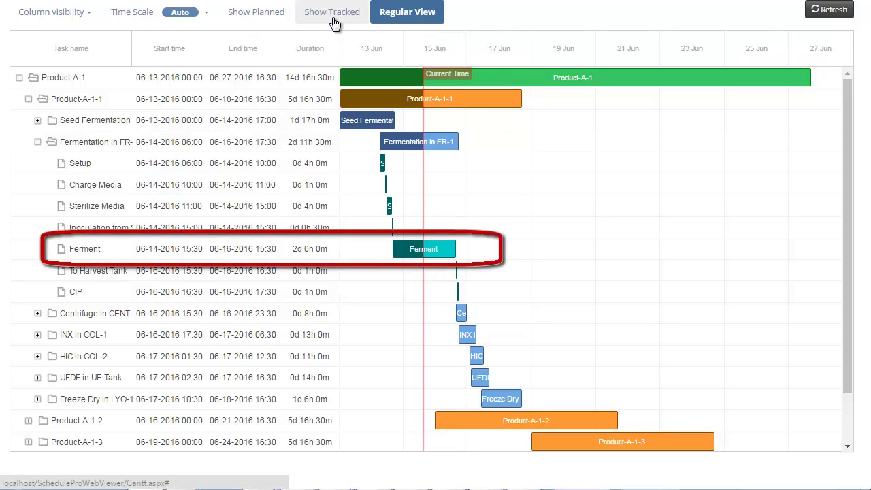
{"action": "left_click", "coordinate": [333, 21]}
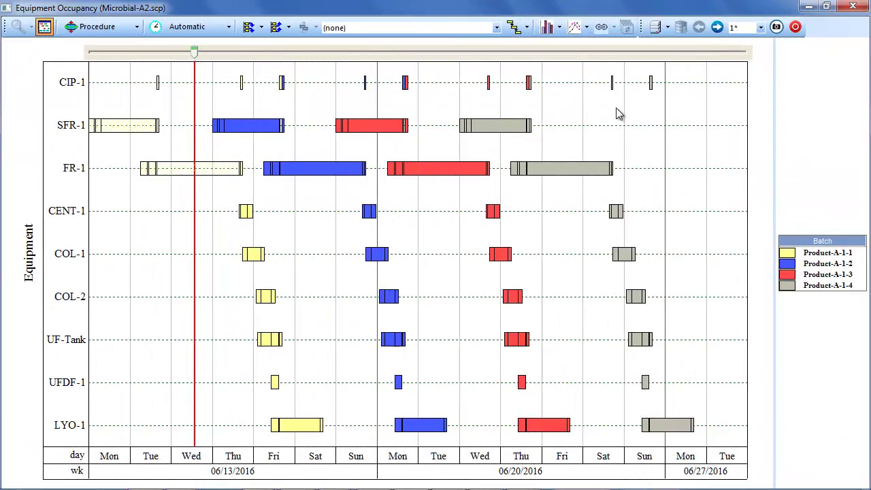
- In SchedulePro, review all pending timing and stream updates from the SQL Server and apply them to the schedule
{"action": "left_click", "coordinate": [654, 26]}
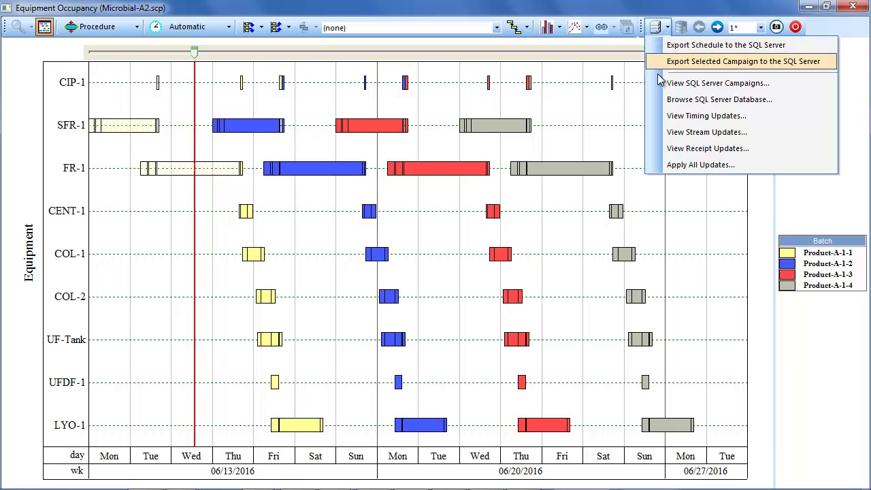
{"action": "left_click", "coordinate": [658, 165]}
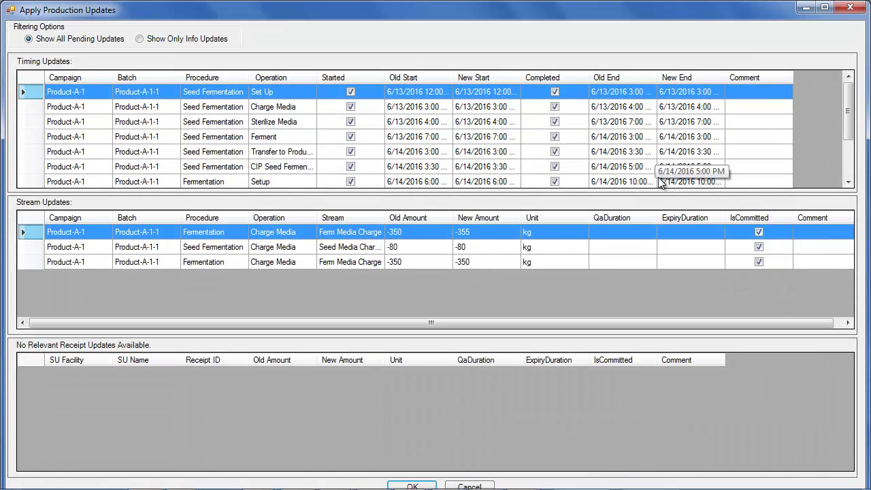
{"action": "left_click_drag", "start_coordinate": [660, 194], "coordinate": [658, 278]}
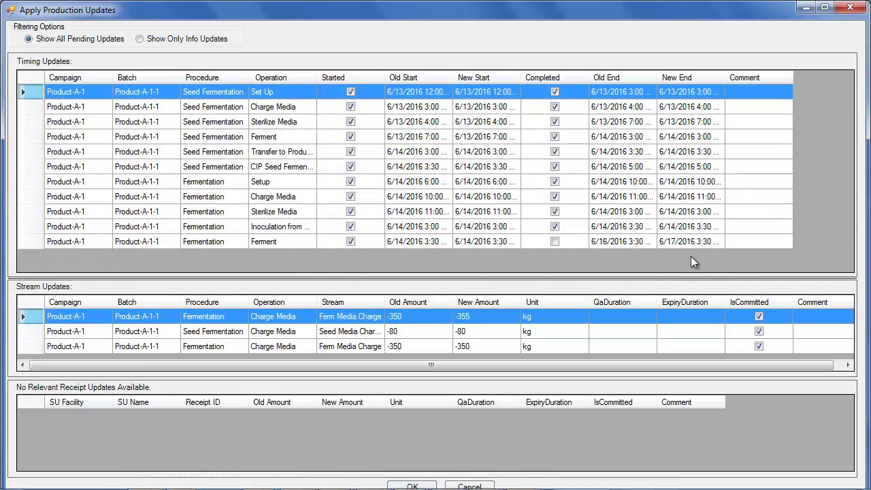
{"action": "left_click", "coordinate": [824, 8]}
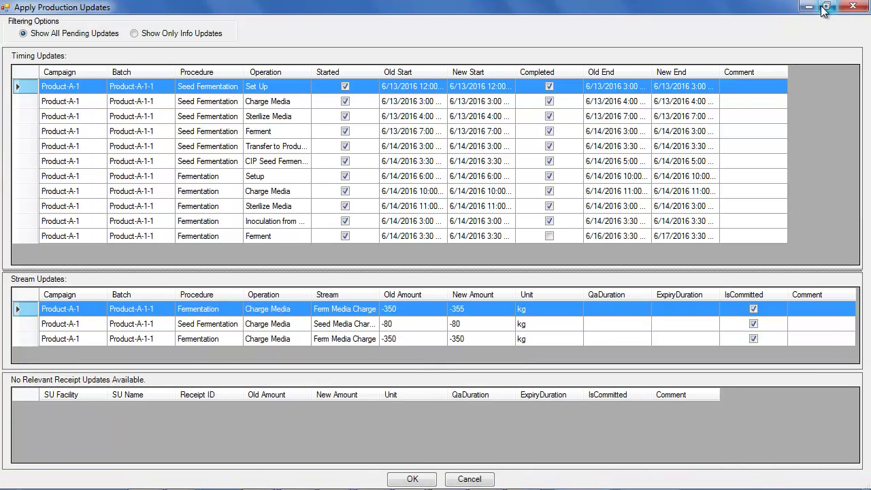
{"action": "left_click", "coordinate": [426, 478]}
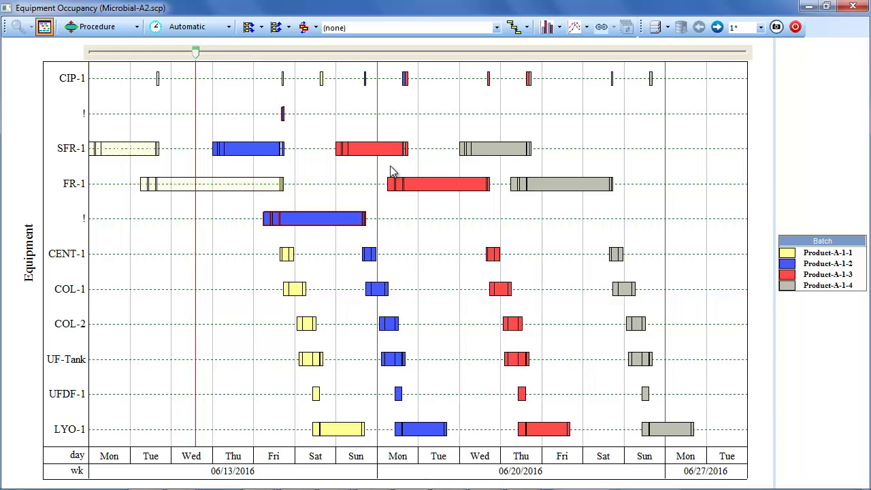
- Resolve all conflicts in the equipment occupancy schedule and take a new schedule snapshot
{"action": "left_click", "coordinate": [313, 28]}
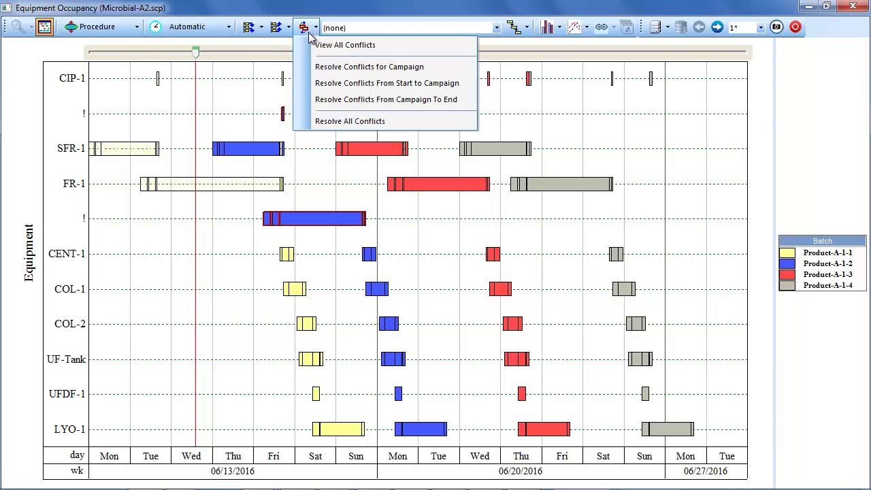
{"action": "left_click", "coordinate": [310, 120]}
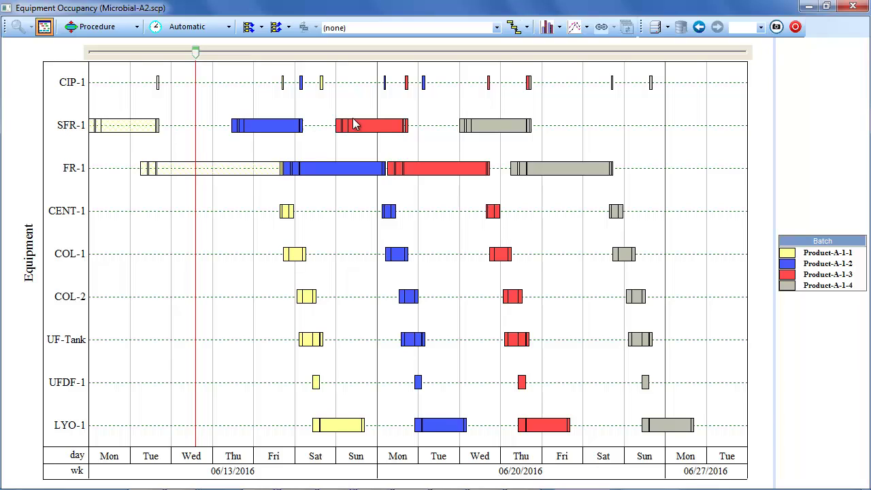
{"action": "left_click", "coordinate": [776, 29]}
- Select Product-A-1 among the SQL Server campaigns and view its Equipment Utilization Chart, closing the chart when done
{"action": "left_click", "coordinate": [656, 27]}
{"action": "left_click", "coordinate": [708, 83]}
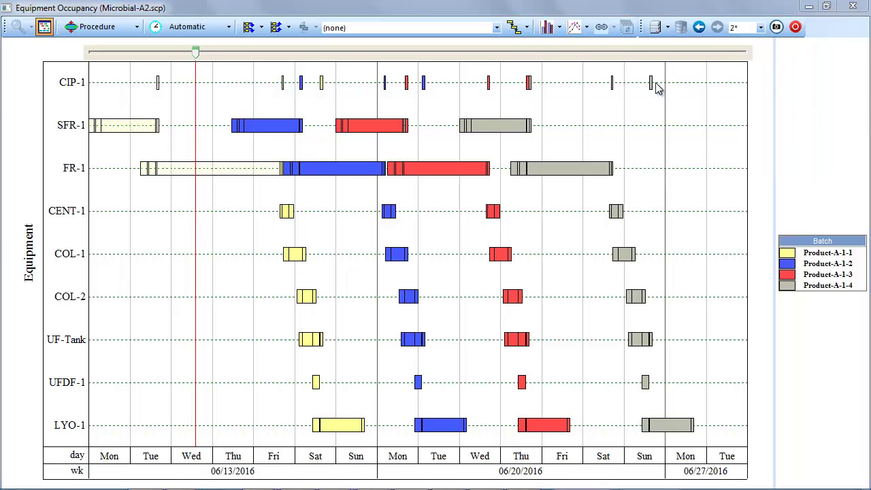
{"action": "left_click", "coordinate": [163, 219]}
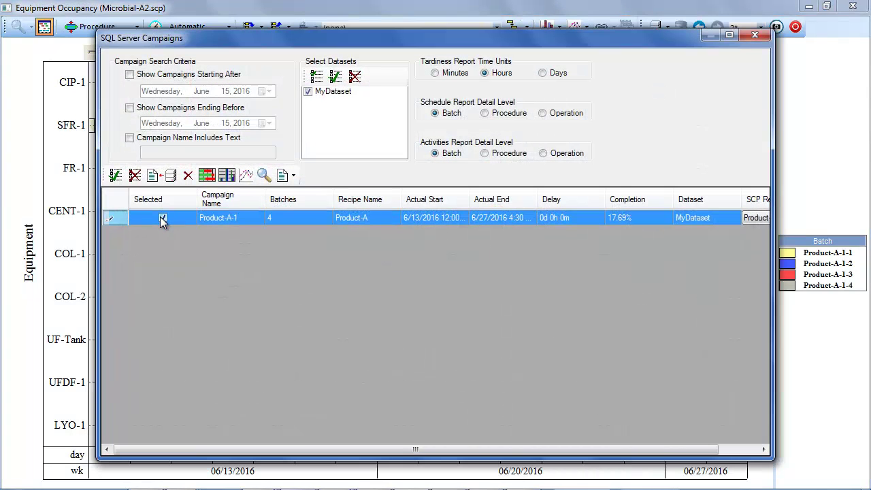
{"action": "left_click", "coordinate": [227, 175]}
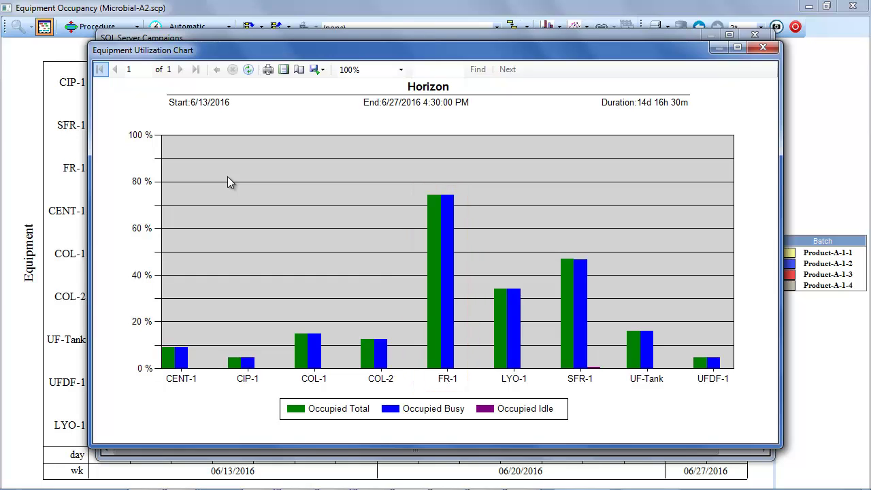
{"action": "left_click", "coordinate": [762, 49]}
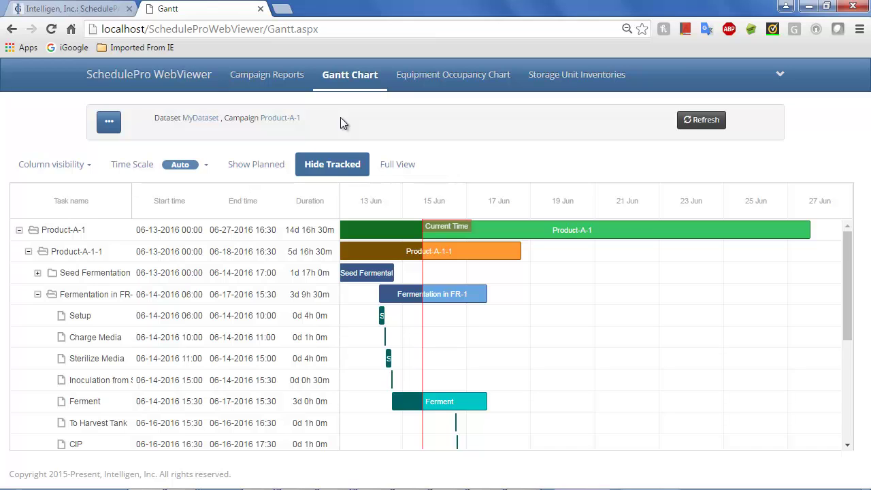
- In the WebViewer campaign reports, view the Schedule report for Product-A-1 at Procedure level and return to the stored campaigns list
{"action": "left_click", "coordinate": [269, 75]}
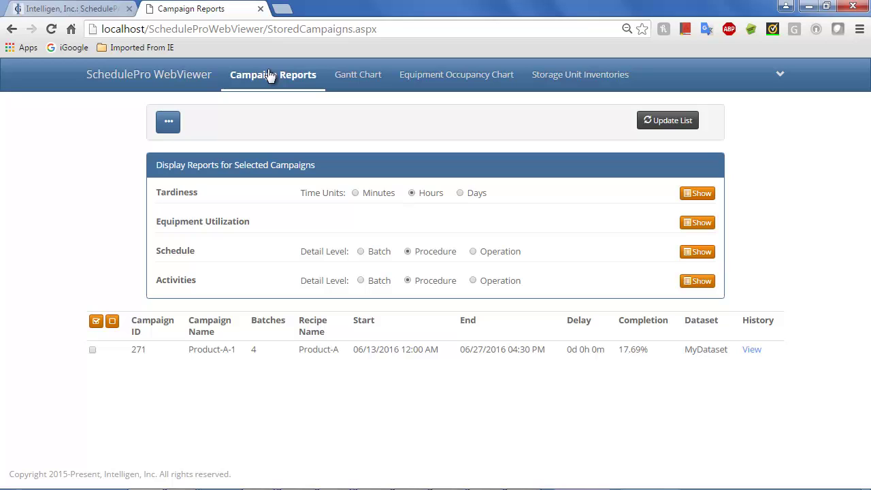
{"action": "left_click", "coordinate": [93, 350]}
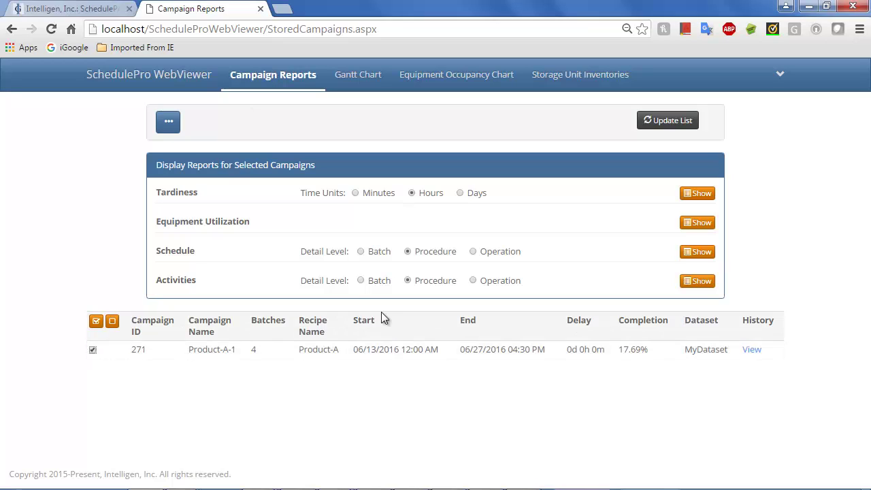
{"action": "left_click", "coordinate": [698, 252]}
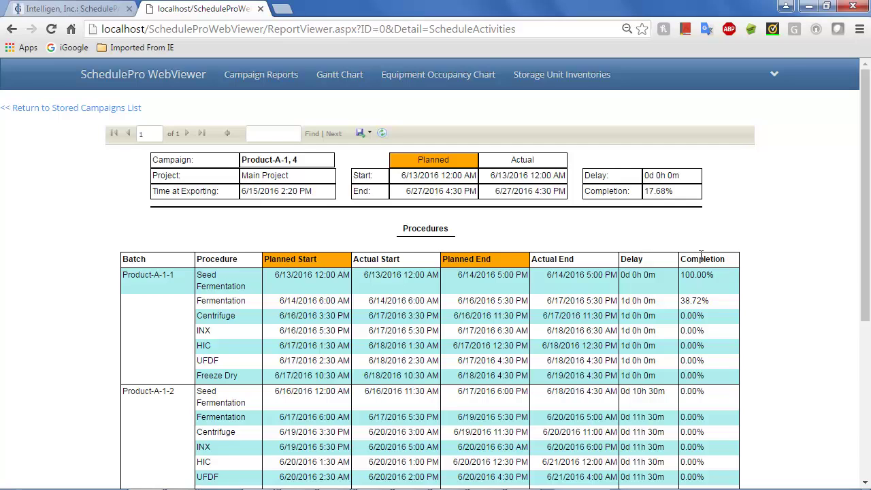
{"action": "left_click", "coordinate": [119, 110]}
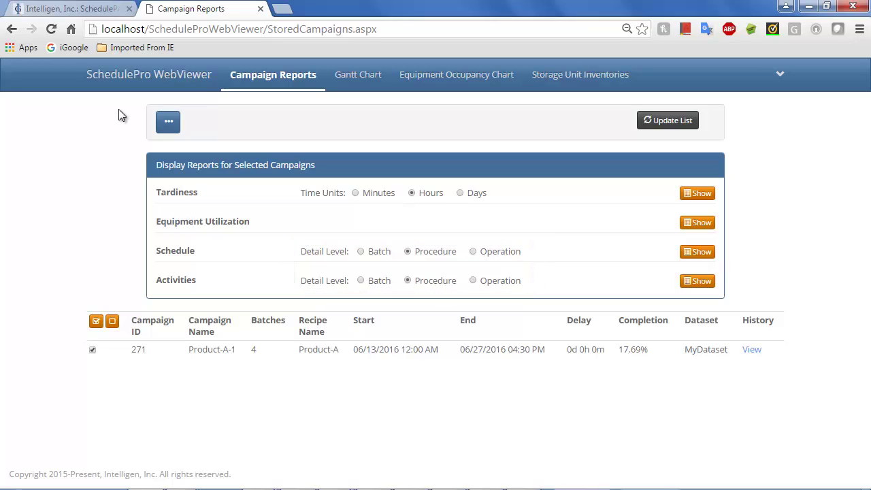
- Examine the total amount points in the Product-A Storage inventory chart and add the Supply Rate and Discharge Rate curves
{"action": "left_click", "coordinate": [572, 75]}
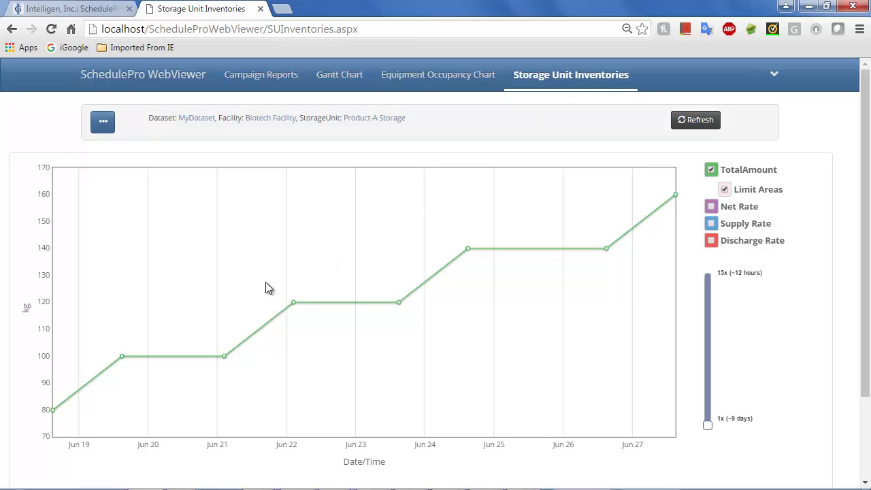
{"action": "mouse_move", "coordinate": [51, 409]}
{"action": "mouse_move", "coordinate": [121, 359]}
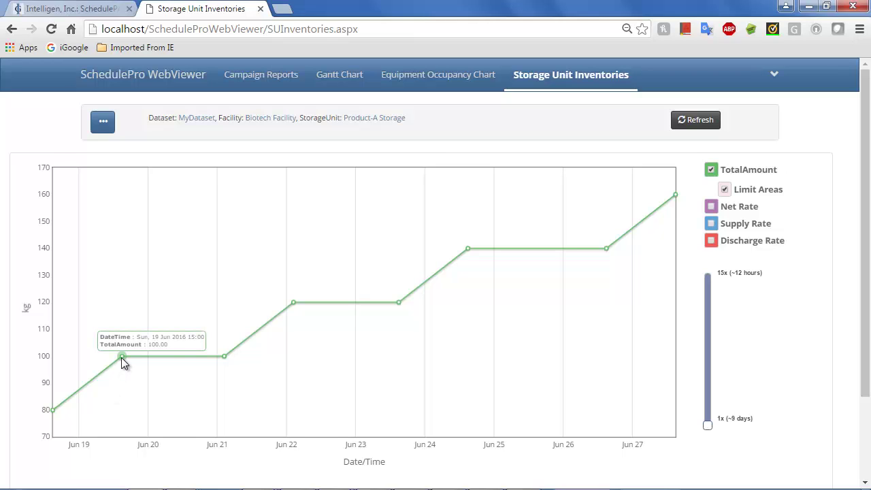
{"action": "left_click", "coordinate": [711, 223]}
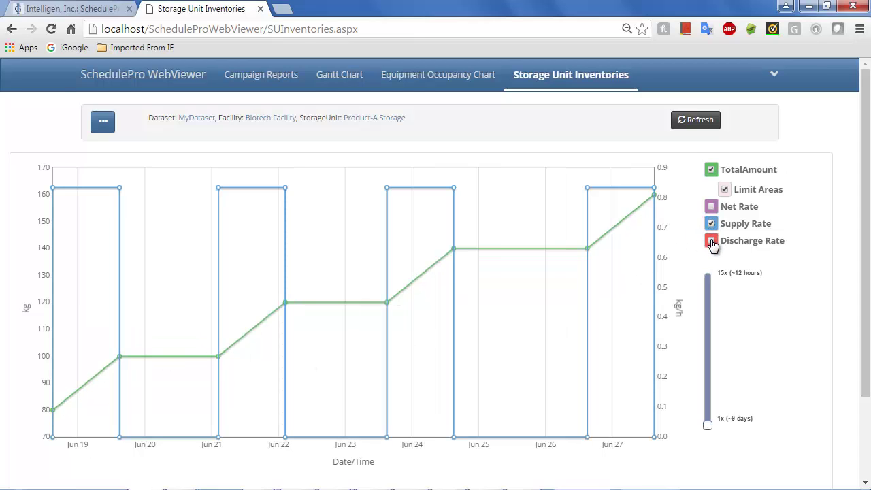
{"action": "left_click", "coordinate": [711, 241]}
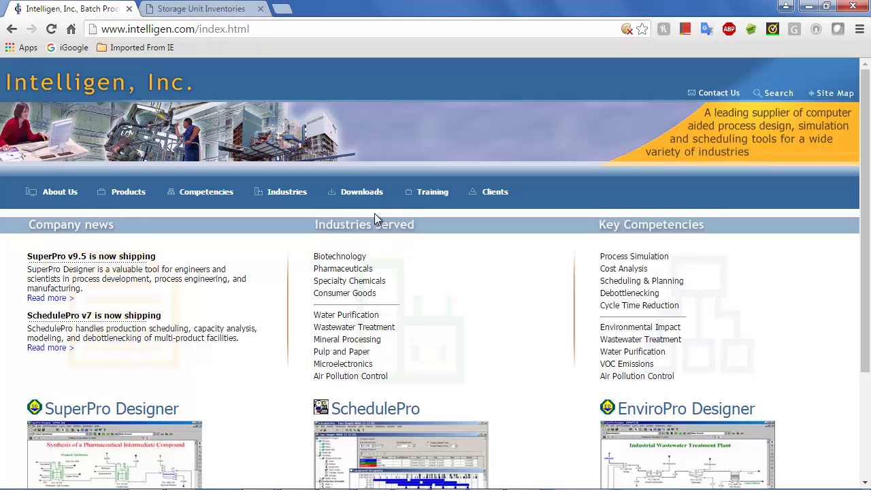
- On the Intelligen website, show the available download options
{"action": "mouse_move", "coordinate": [364, 194]}
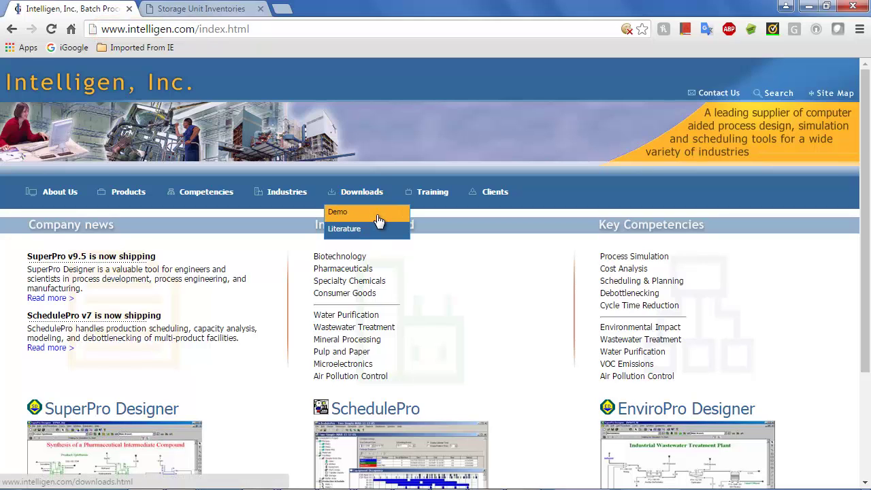